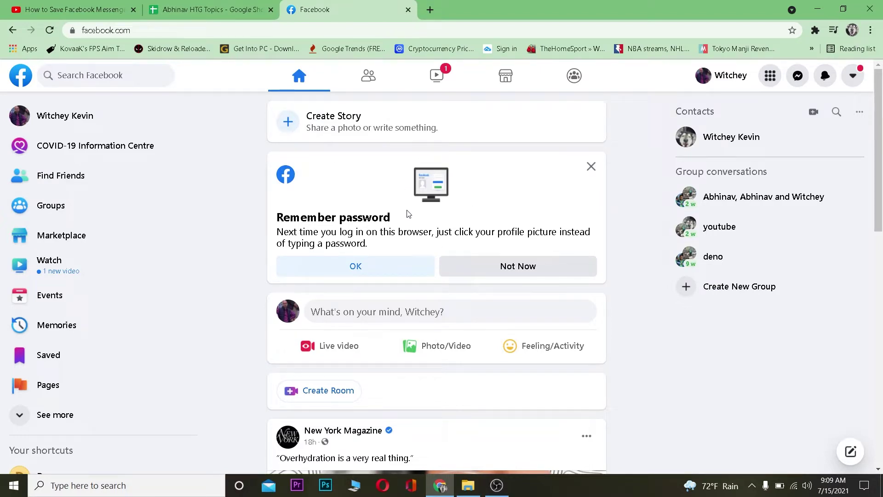
Step: Go to Settings & privacy > Settings and open Your Facebook information
{"action": "left_click", "coordinate": [847, 76]}
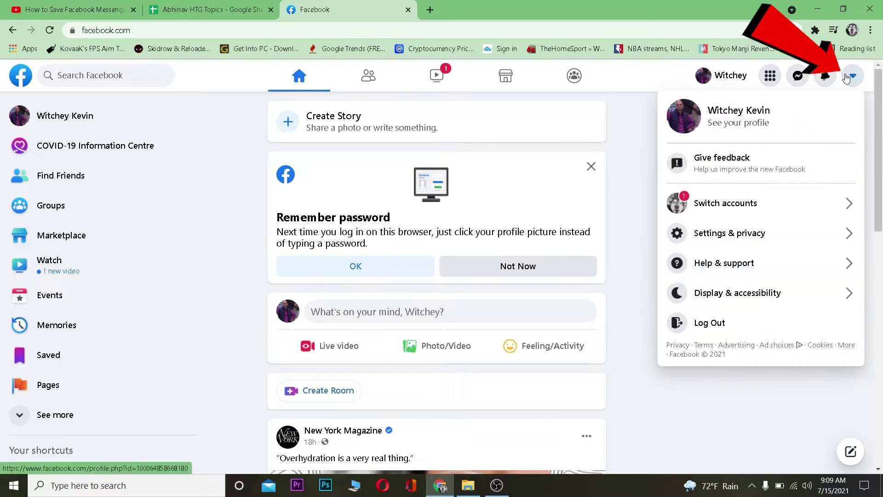
{"action": "left_click", "coordinate": [723, 236]}
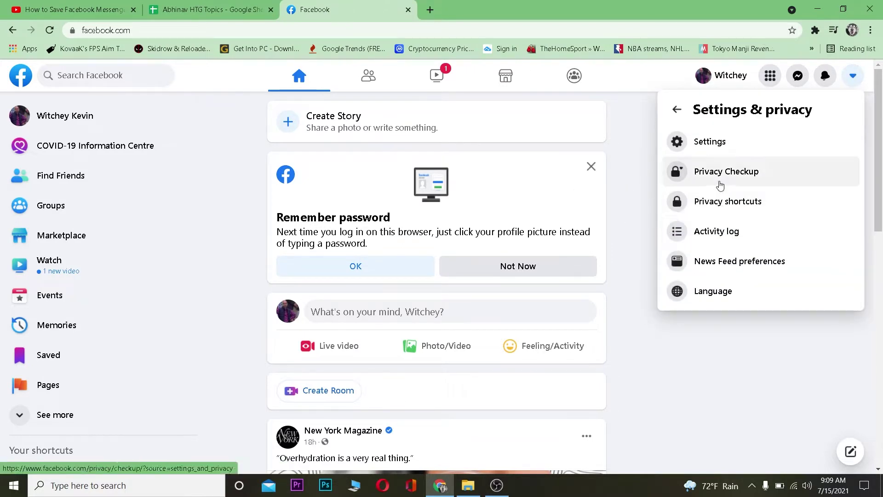
{"action": "left_click", "coordinate": [699, 141]}
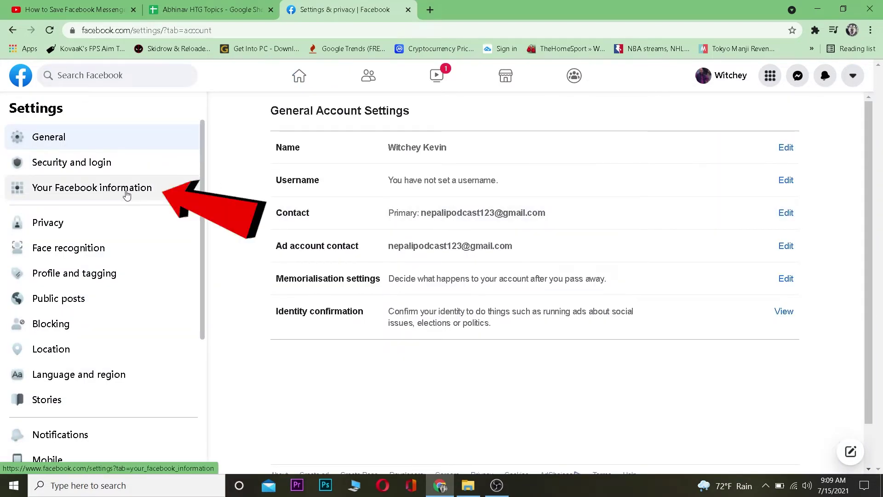
{"action": "left_click", "coordinate": [133, 185]}
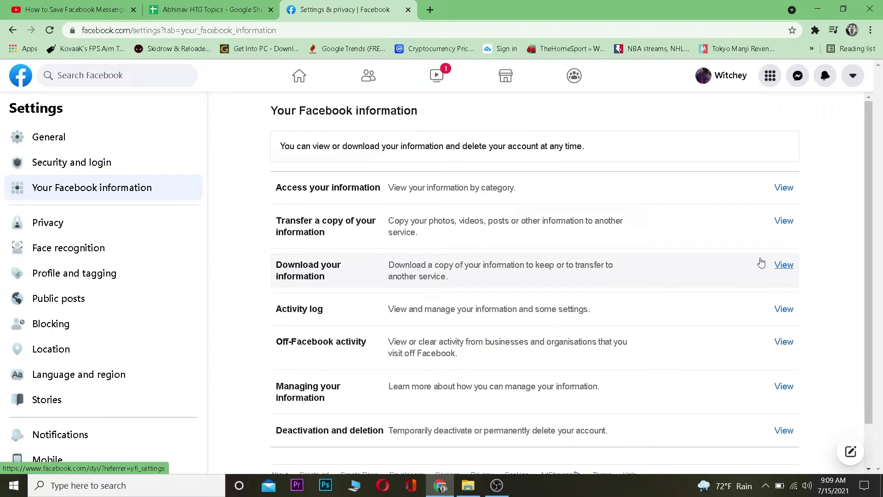
Step: Open Download your information, deselect all categories and tick only Messages
{"action": "left_click", "coordinate": [784, 265]}
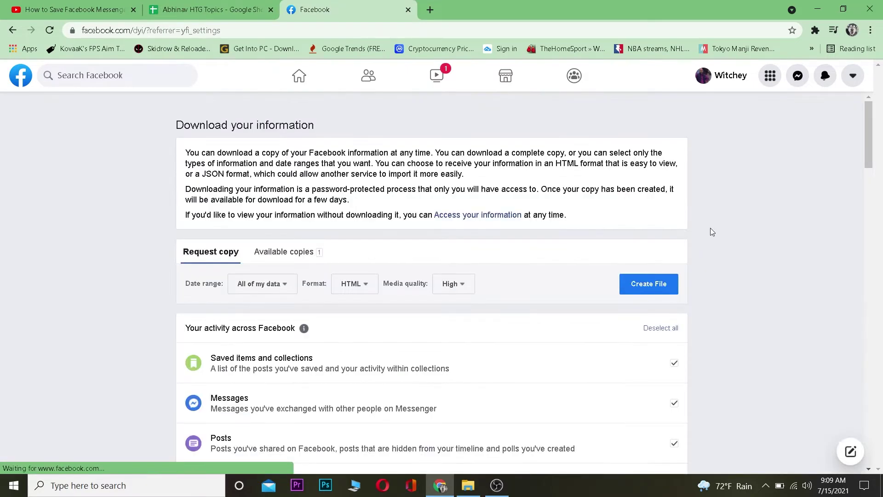
{"action": "scroll", "coordinate": [608, 245], "scroll_direction": "down", "scroll_amount": 1}
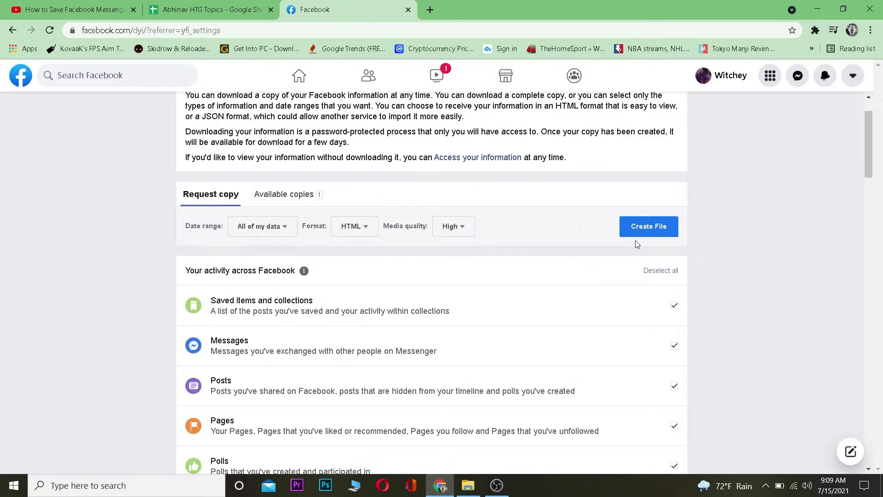
{"action": "left_click", "coordinate": [658, 272]}
{"action": "scroll", "coordinate": [594, 294], "scroll_direction": "down", "scroll_amount": 1}
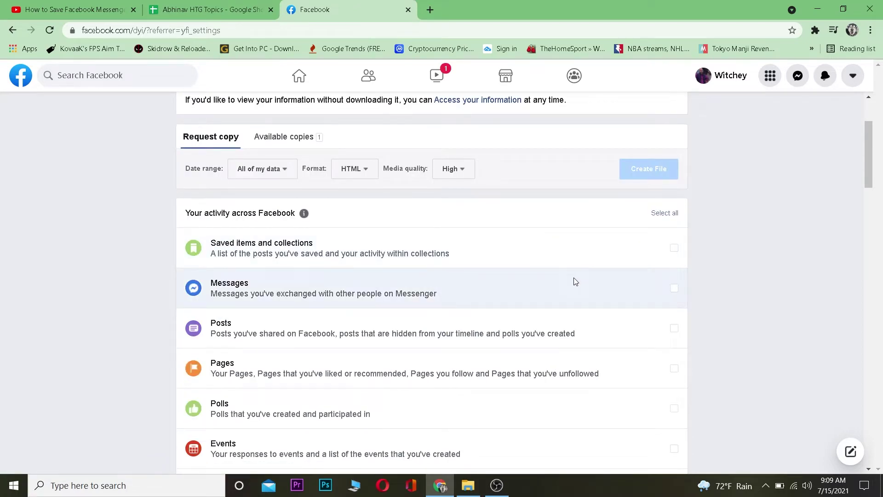
{"action": "scroll", "coordinate": [573, 201], "scroll_direction": "down", "scroll_amount": 1}
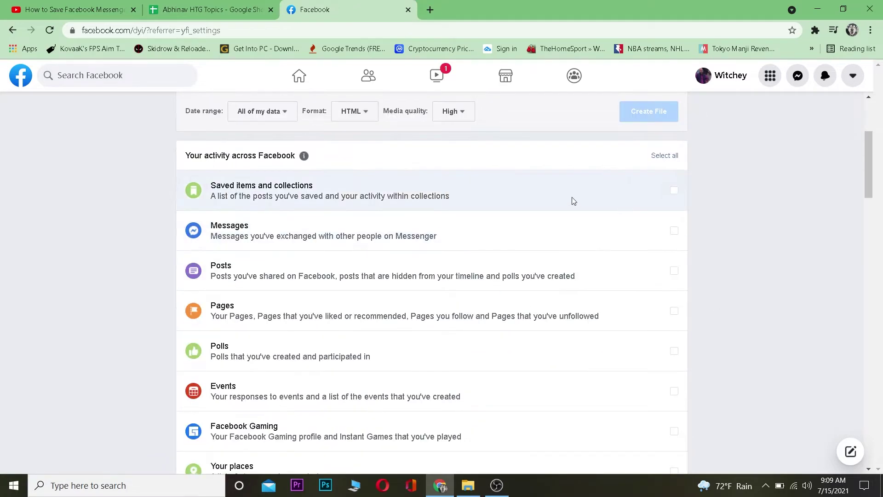
{"action": "left_click", "coordinate": [684, 236]}
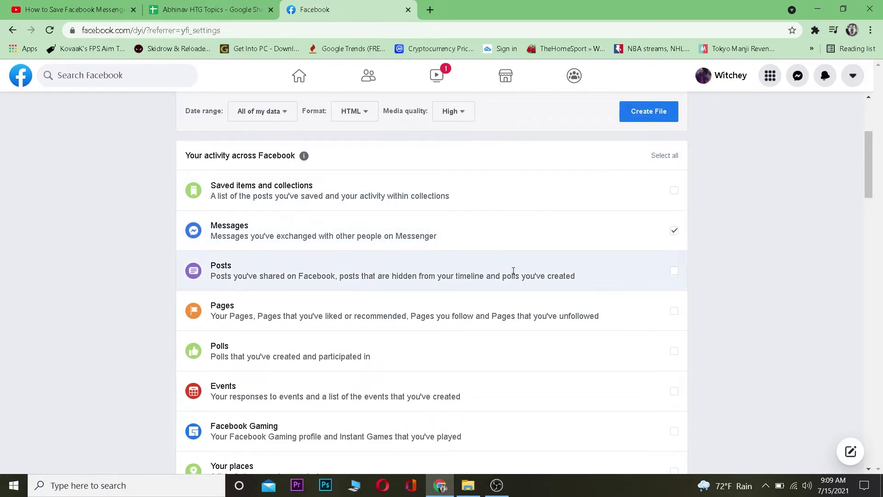
{"action": "left_click", "coordinate": [280, 112]}
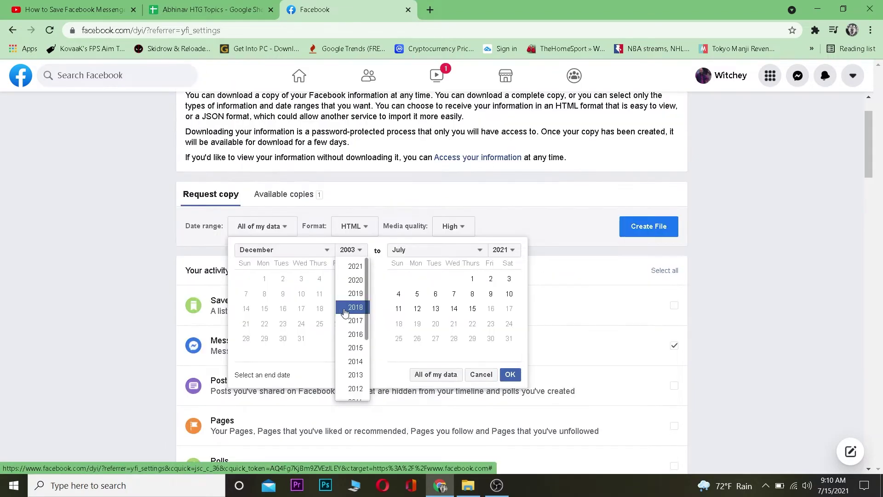
{"action": "scroll", "coordinate": [340, 138], "scroll_direction": "up", "scroll_amount": 3}
{"action": "left_click", "coordinate": [351, 250]}
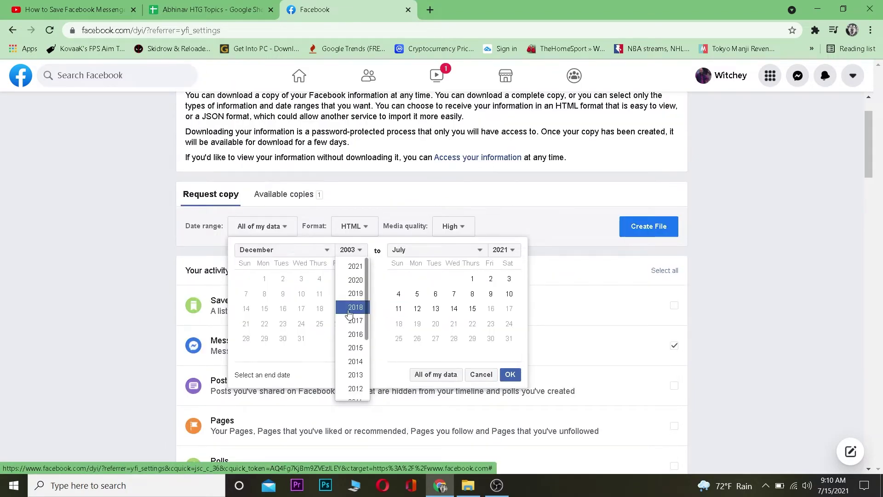
{"action": "left_click", "coordinate": [354, 282]}
{"action": "left_click", "coordinate": [501, 252]}
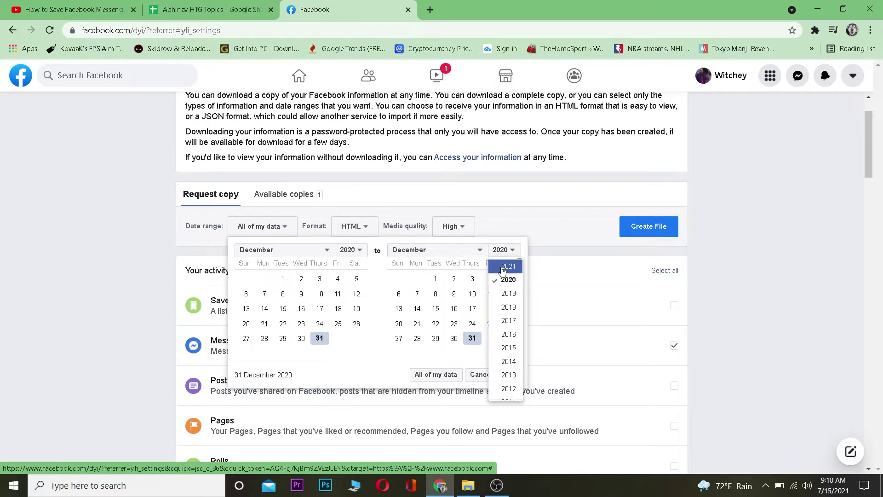
{"action": "left_click", "coordinate": [502, 267]}
{"action": "left_click", "coordinate": [521, 218]}
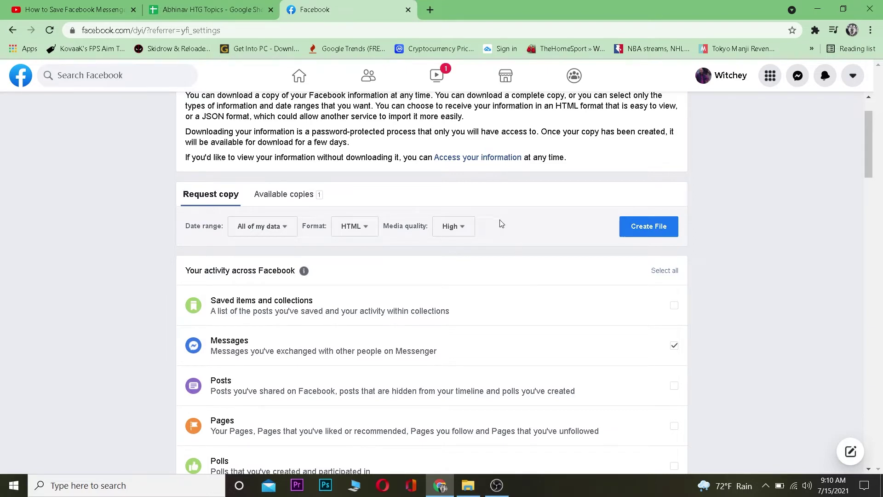
Step: From the 'file is ready' notification, download the Messages copy zip from Available copies
{"action": "left_click", "coordinate": [825, 76]}
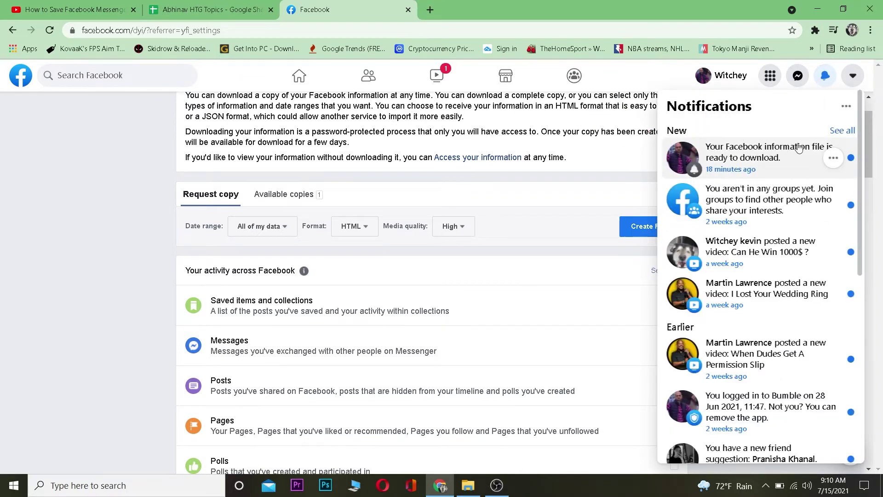
{"action": "left_click", "coordinate": [773, 154]}
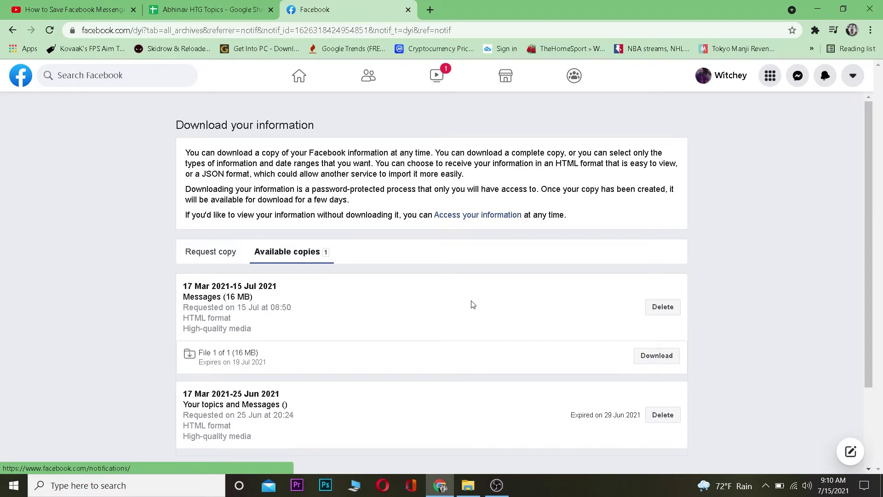
{"action": "scroll", "coordinate": [311, 315], "scroll_direction": "down", "scroll_amount": 1}
{"action": "left_click", "coordinate": [653, 299]}
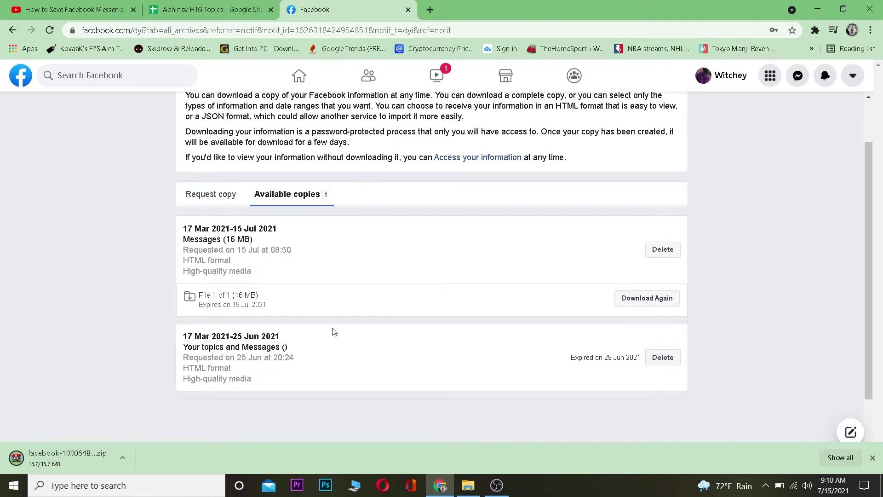
{"action": "left_click", "coordinate": [810, 7]}
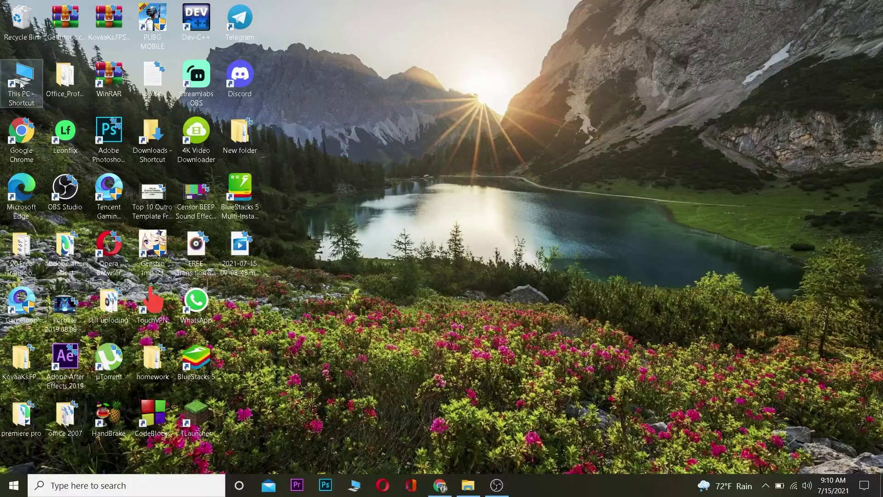
Step: Open the Facebook zip from Downloads in WinRAR and launch messages/your_messages.html
{"action": "double_click", "coordinate": [137, 146]}
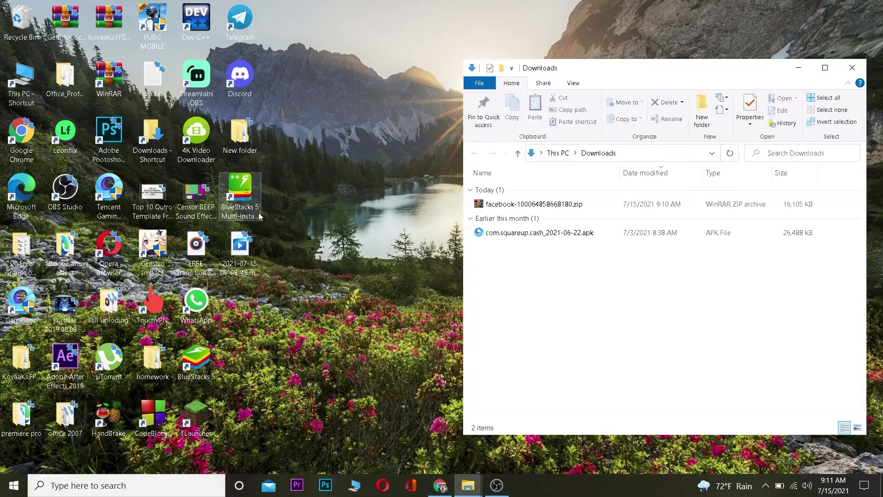
{"action": "left_click", "coordinate": [526, 205]}
{"action": "double_click", "coordinate": [526, 206]}
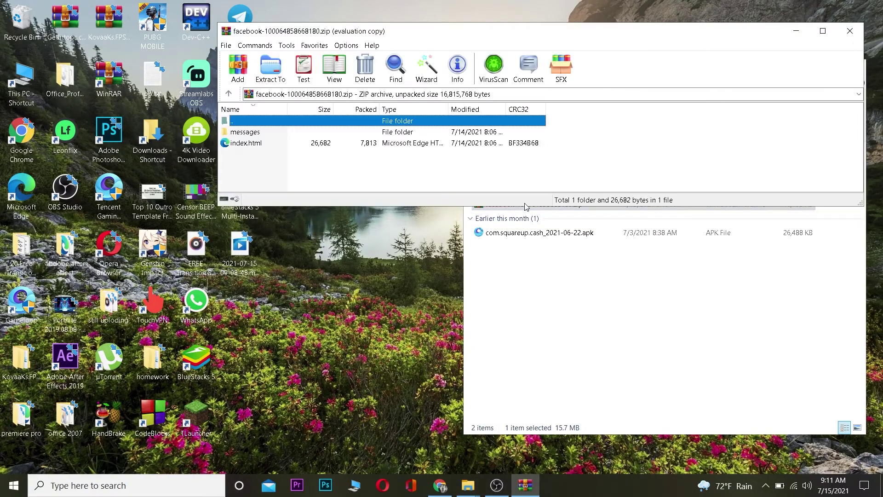
{"action": "double_click", "coordinate": [245, 132]}
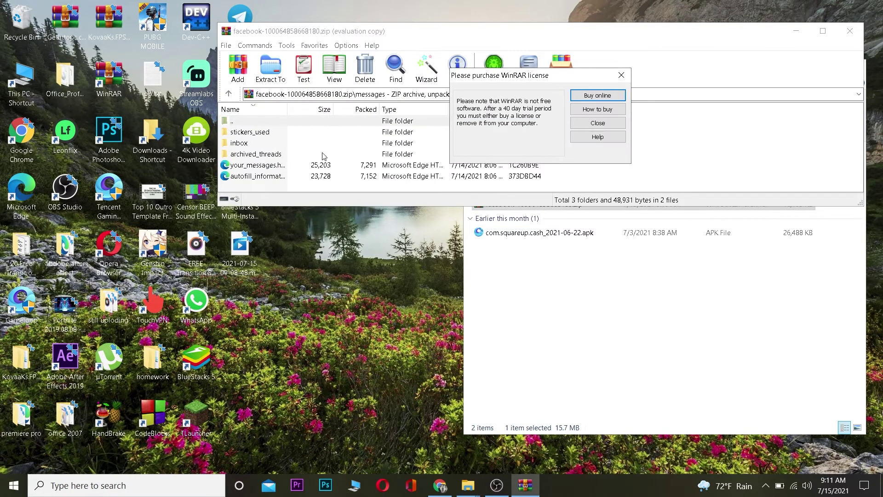
{"action": "left_click", "coordinate": [605, 127]}
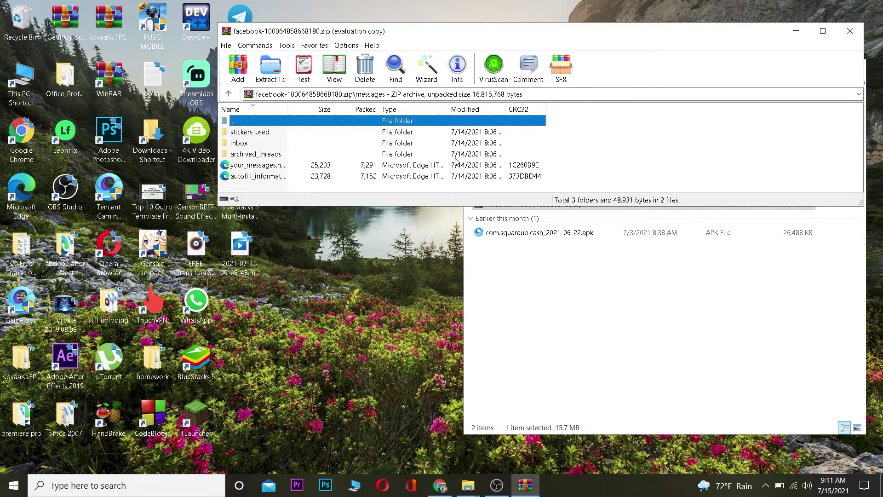
{"action": "double_click", "coordinate": [253, 169]}
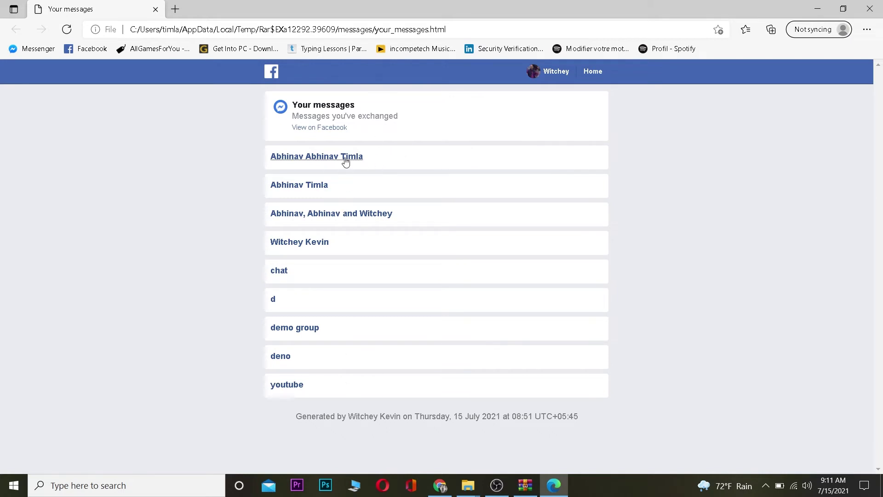
Step: View one exported conversation, then return to the Your messages list page
{"action": "left_click", "coordinate": [345, 158]}
{"action": "scroll", "coordinate": [366, 282], "scroll_direction": "down", "scroll_amount": 15}
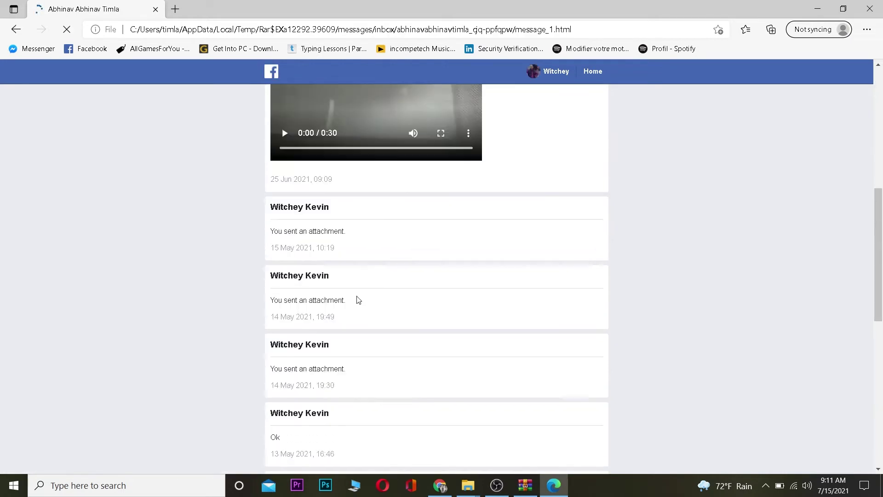
{"action": "scroll", "coordinate": [357, 300], "scroll_direction": "up", "scroll_amount": 12}
{"action": "scroll", "coordinate": [359, 309], "scroll_direction": "down", "scroll_amount": 4}
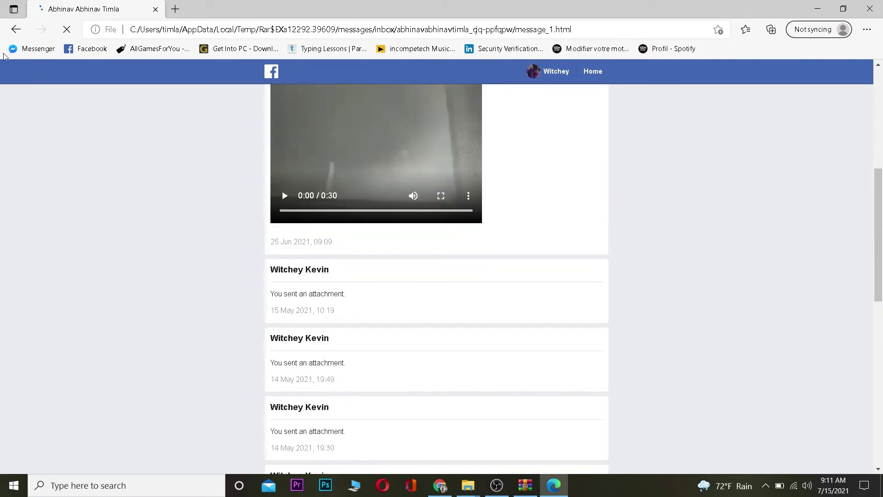
{"action": "left_click", "coordinate": [16, 29]}
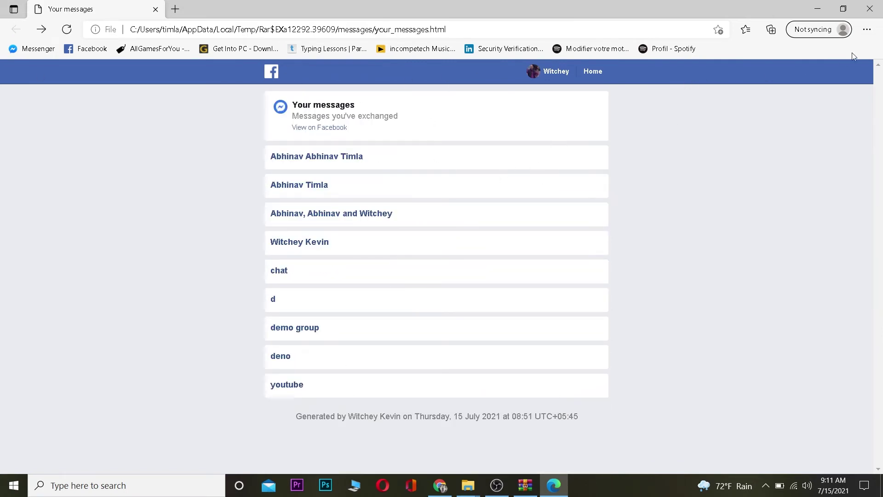
Step: Open the print preview of the Your messages page
{"action": "left_click", "coordinate": [867, 30]}
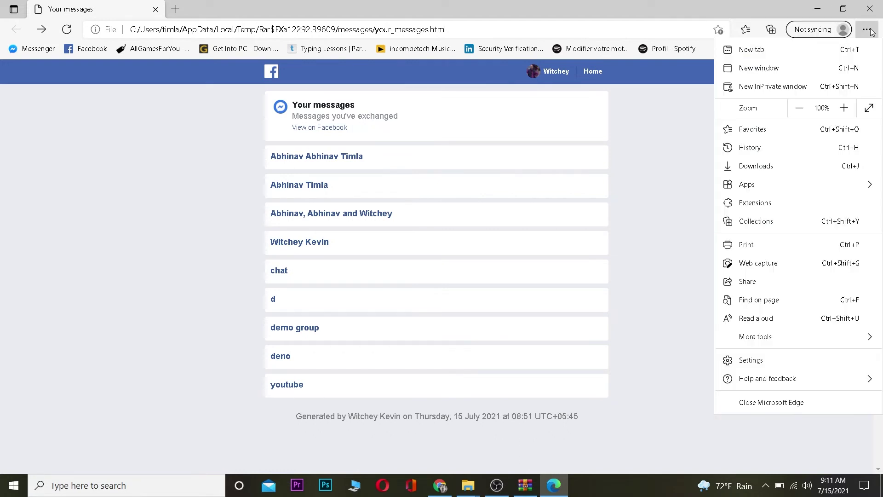
{"action": "left_click", "coordinate": [747, 243]}
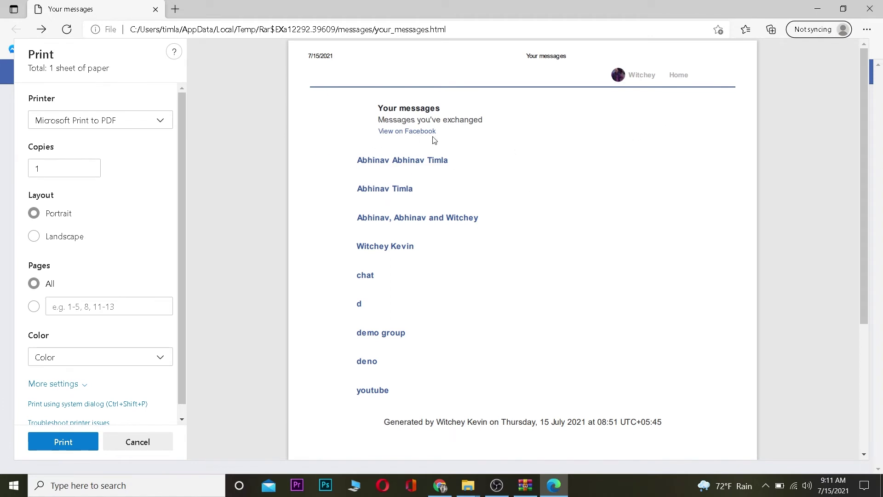
{"action": "left_click", "coordinate": [440, 485]}
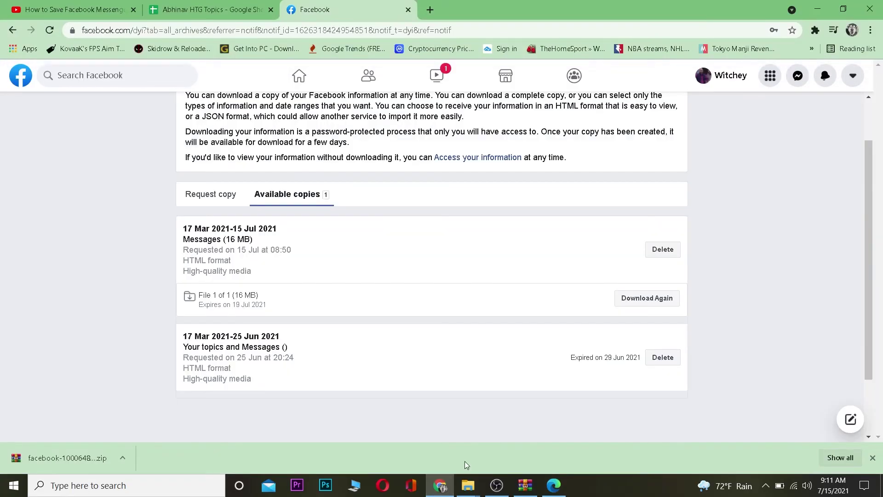
{"action": "left_click", "coordinate": [872, 30]}
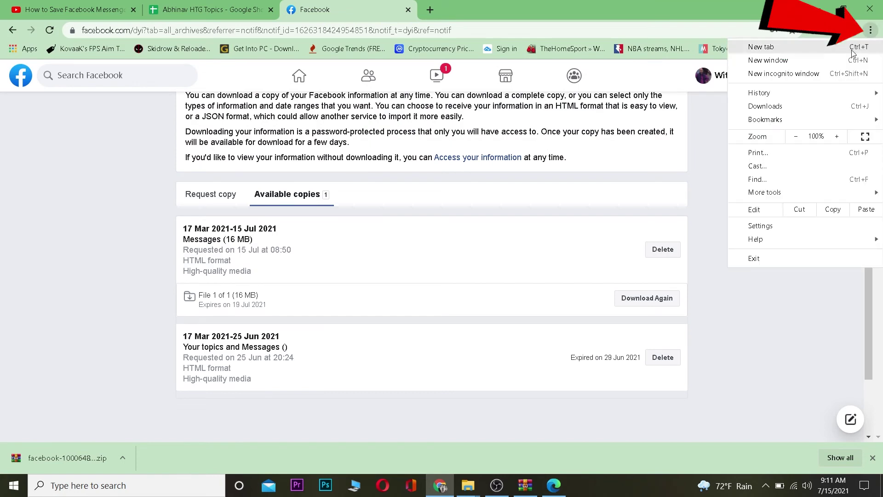
{"action": "left_click", "coordinate": [748, 158]}
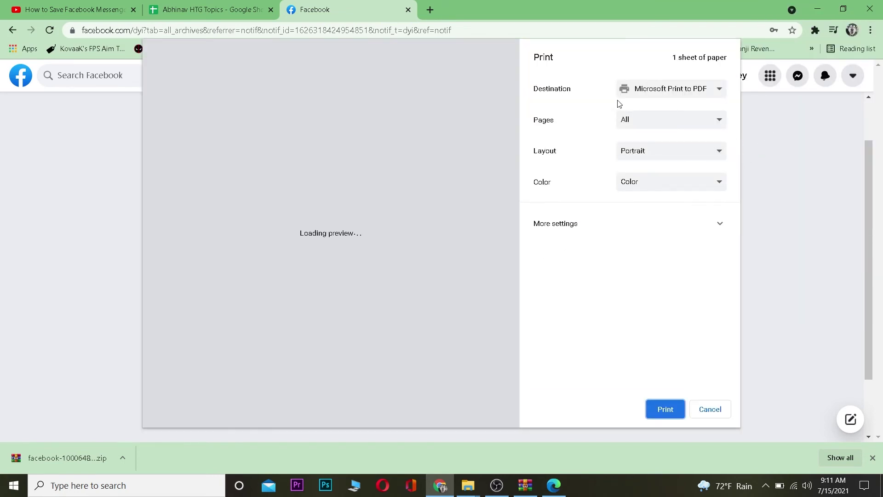
{"action": "left_click", "coordinate": [695, 91]}
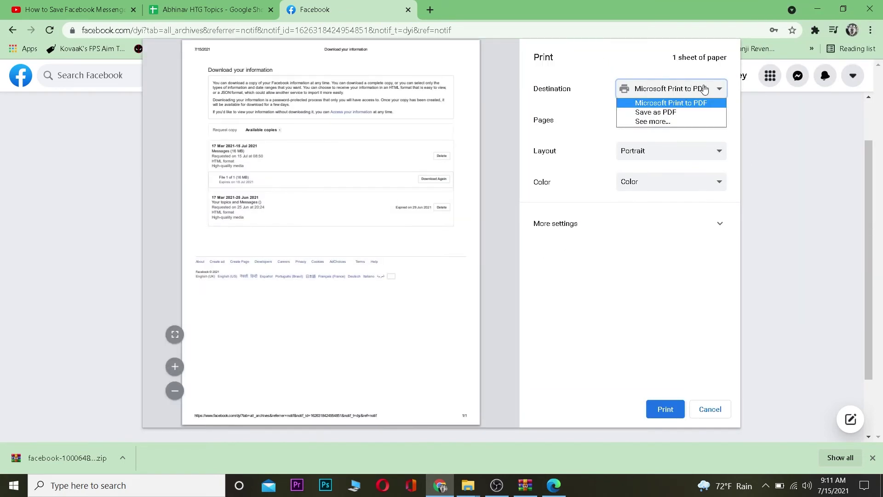
{"action": "left_click", "coordinate": [666, 115]}
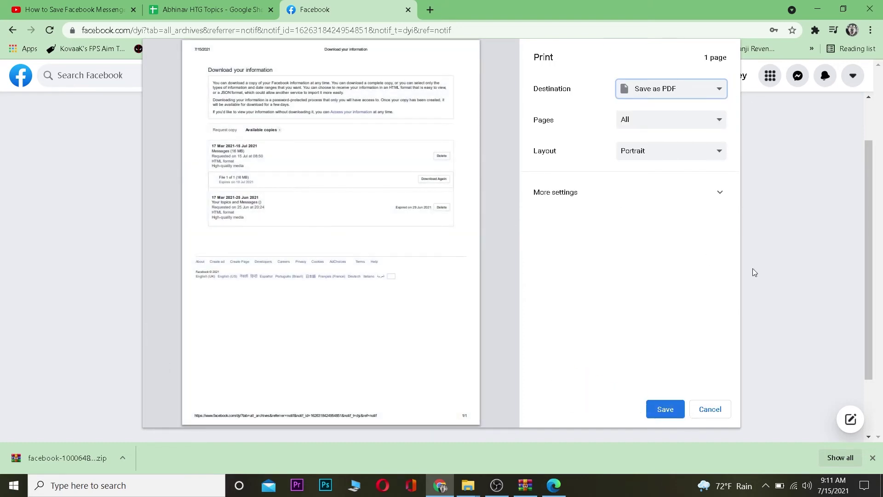
{"action": "left_click", "coordinate": [708, 409]}
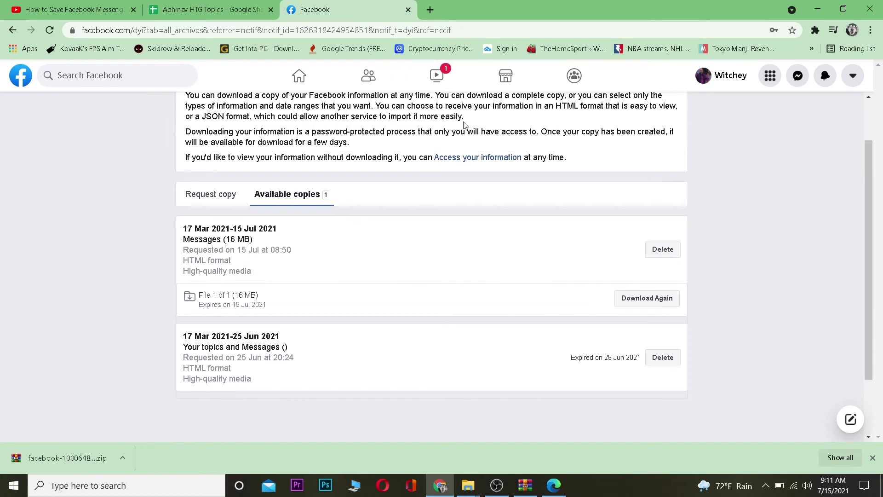
{"action": "left_click", "coordinate": [557, 482]}
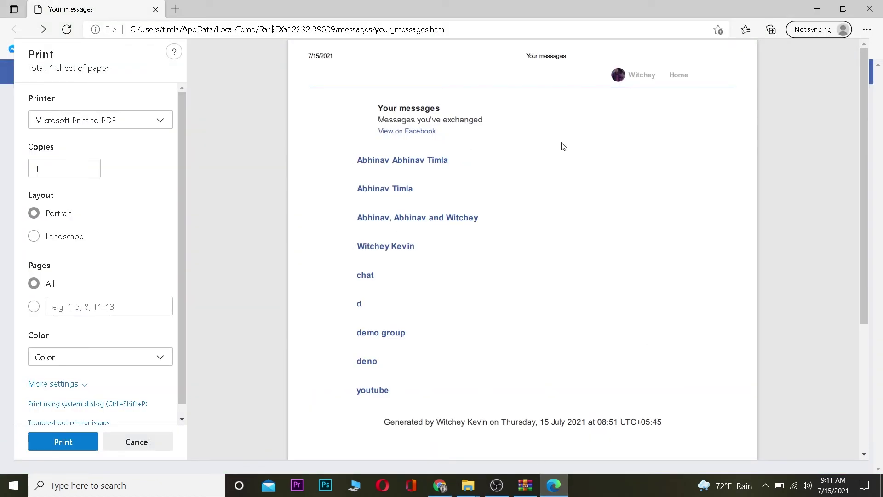
Step: Choose Microsoft Print to PDF as the printer
{"action": "left_click", "coordinate": [874, 29]}
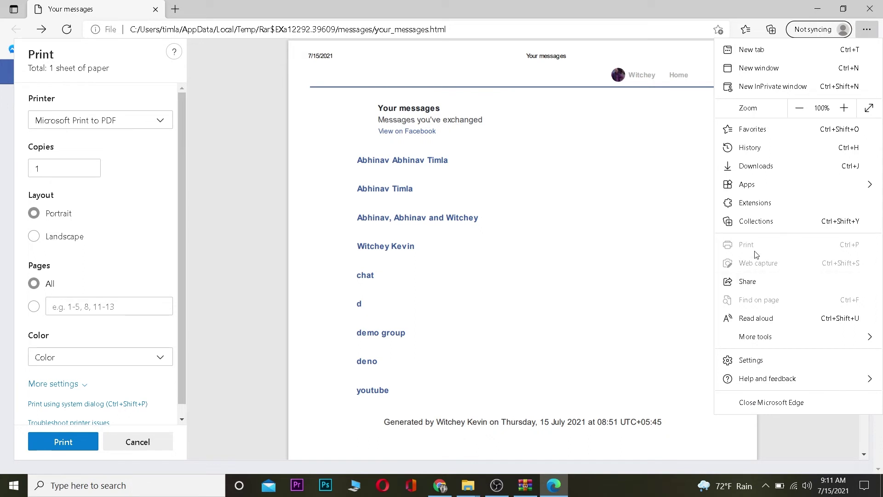
{"action": "left_click", "coordinate": [622, 242]}
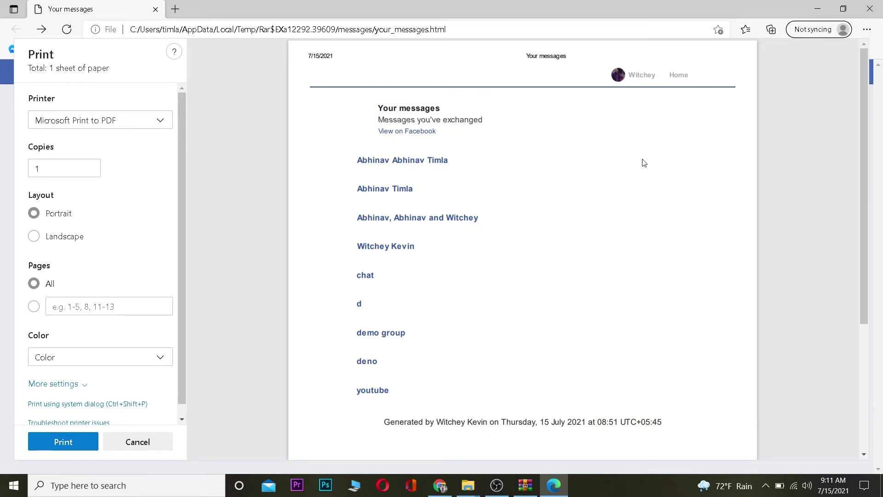
{"action": "left_click", "coordinate": [129, 123]}
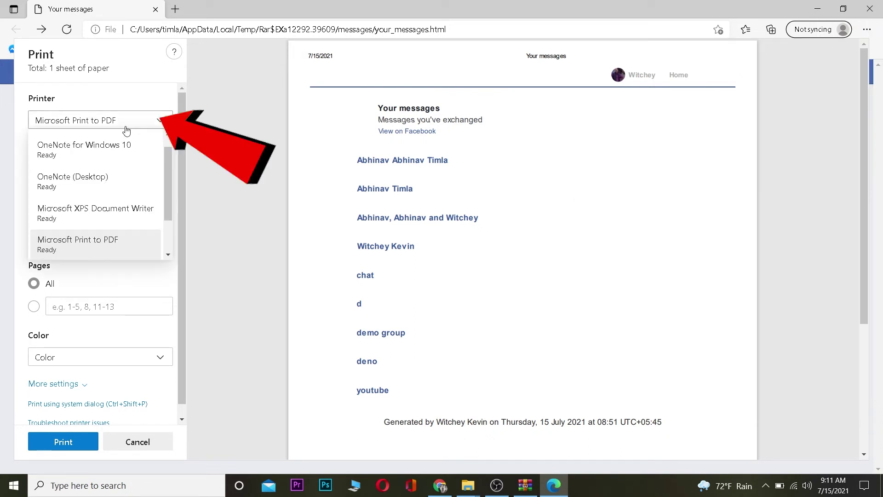
{"action": "left_click", "coordinate": [123, 250]}
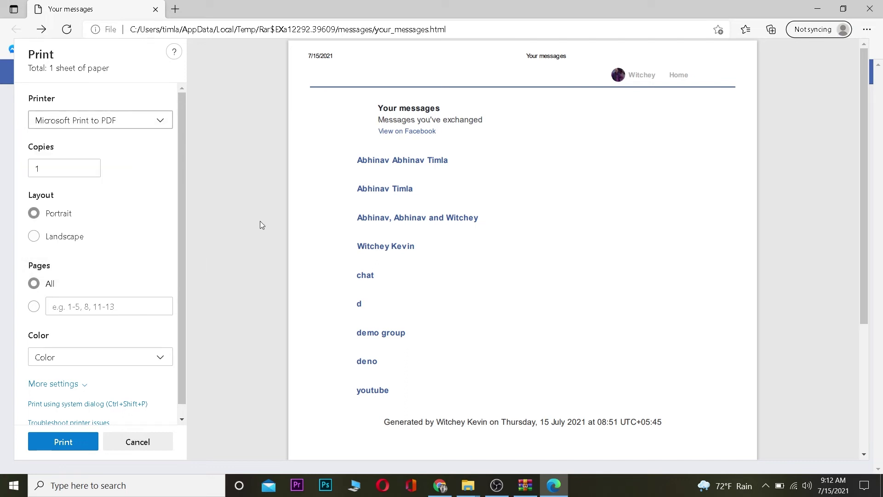
Step: Print the messages page to a PDF named demo on the Desktop
{"action": "scroll", "coordinate": [98, 367], "scroll_direction": "down", "scroll_amount": 1}
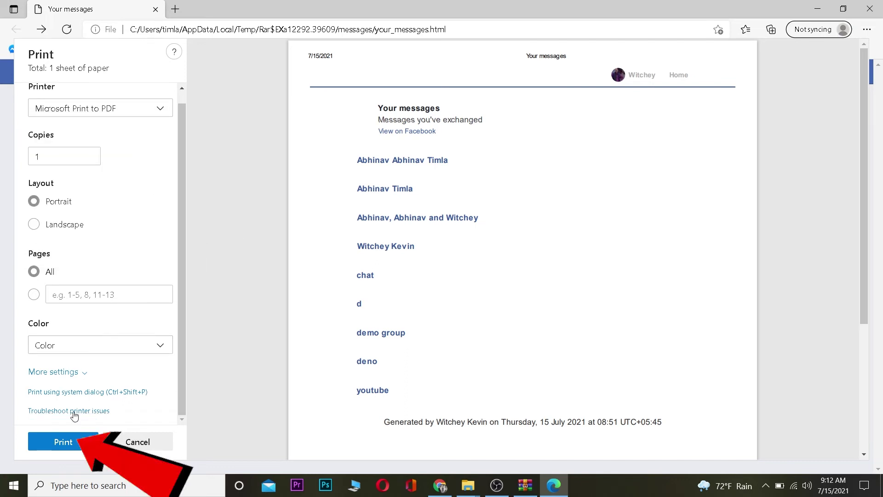
{"action": "left_click", "coordinate": [50, 442]}
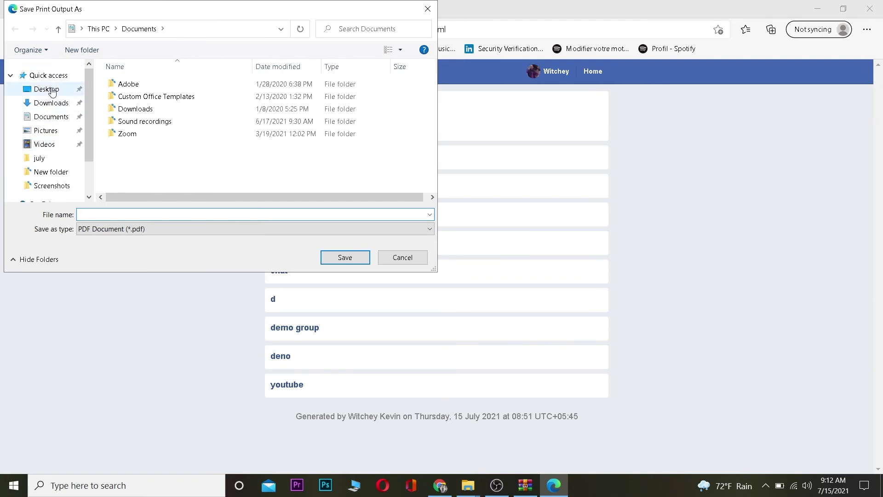
{"action": "left_click", "coordinate": [48, 89]}
{"action": "left_click", "coordinate": [131, 212]}
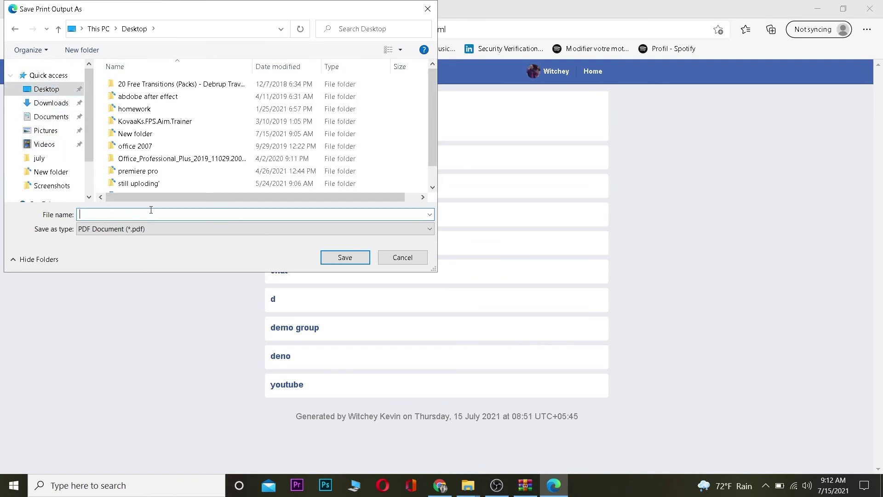
{"action": "type", "text": "demo"}
{"action": "left_click", "coordinate": [338, 257]}
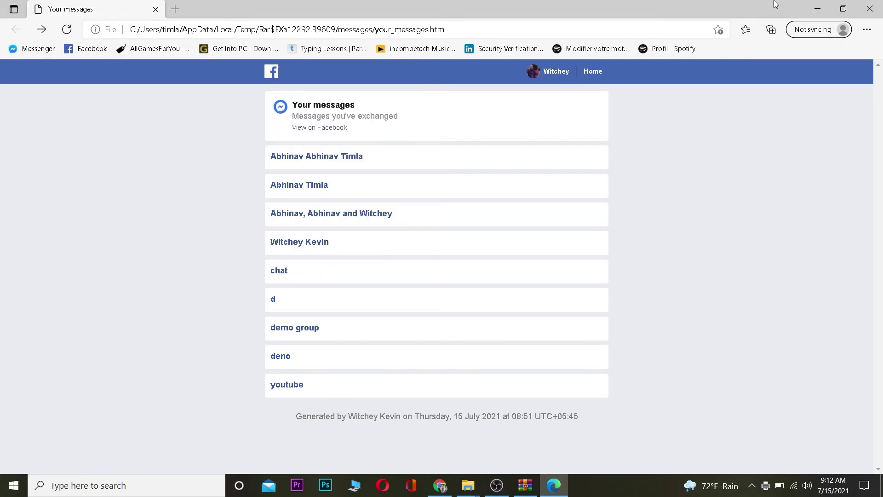
{"action": "left_click", "coordinate": [817, 8]}
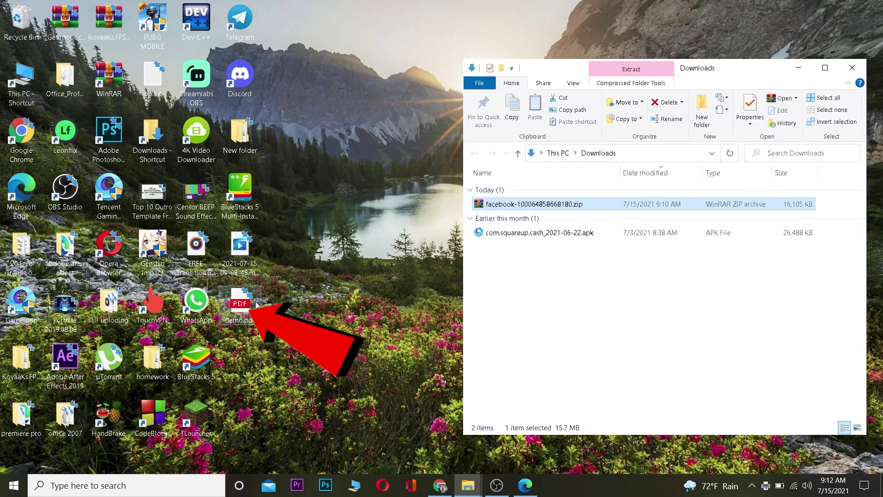